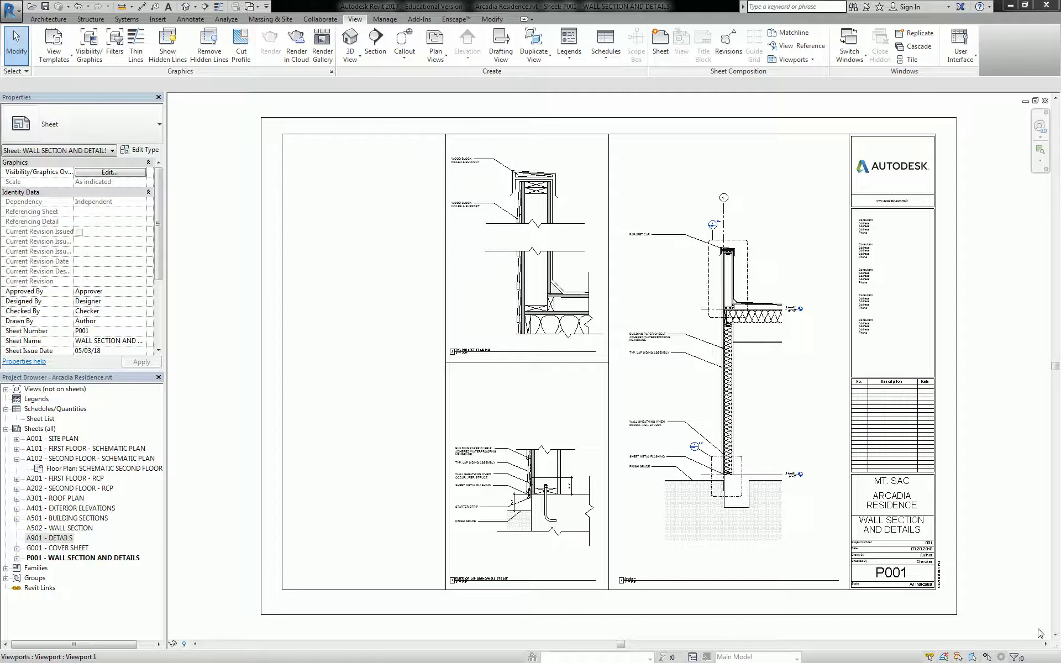
Show the open views as separate windows and open the Schematic Second Floor Plan.
click(611, 148)
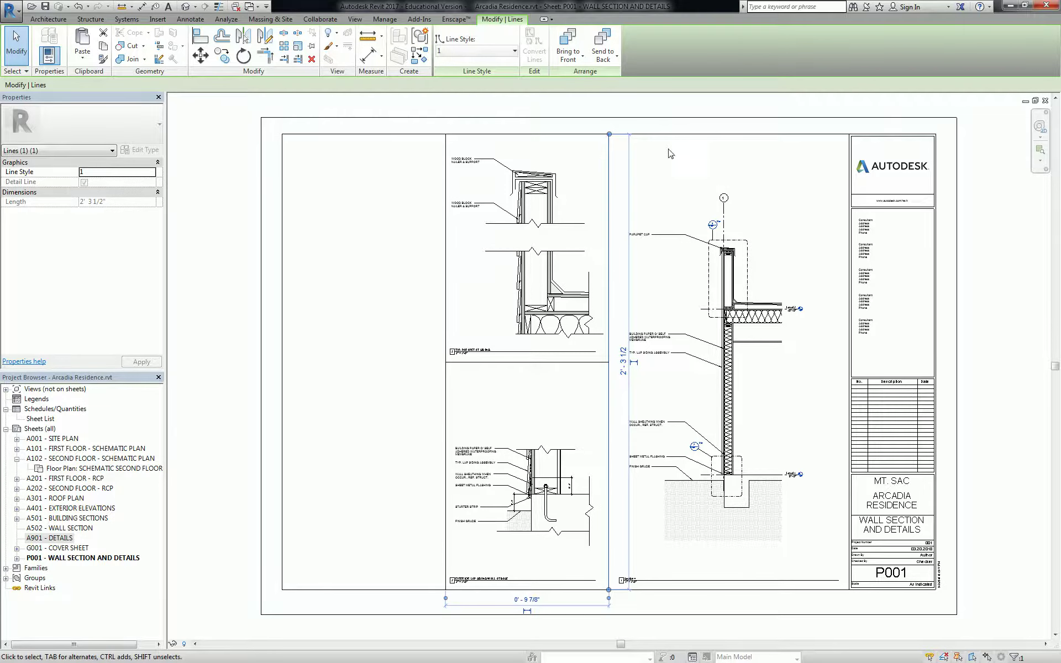
click(1024, 182)
click(1034, 101)
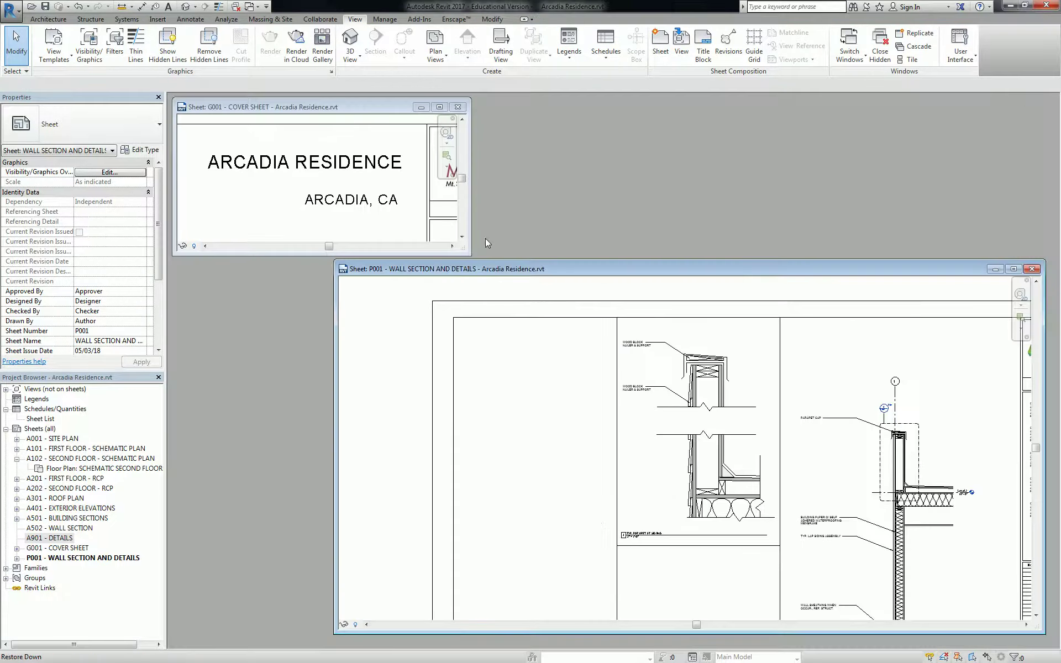
double_click(58, 472)
scroll(613, 356, up, 3)
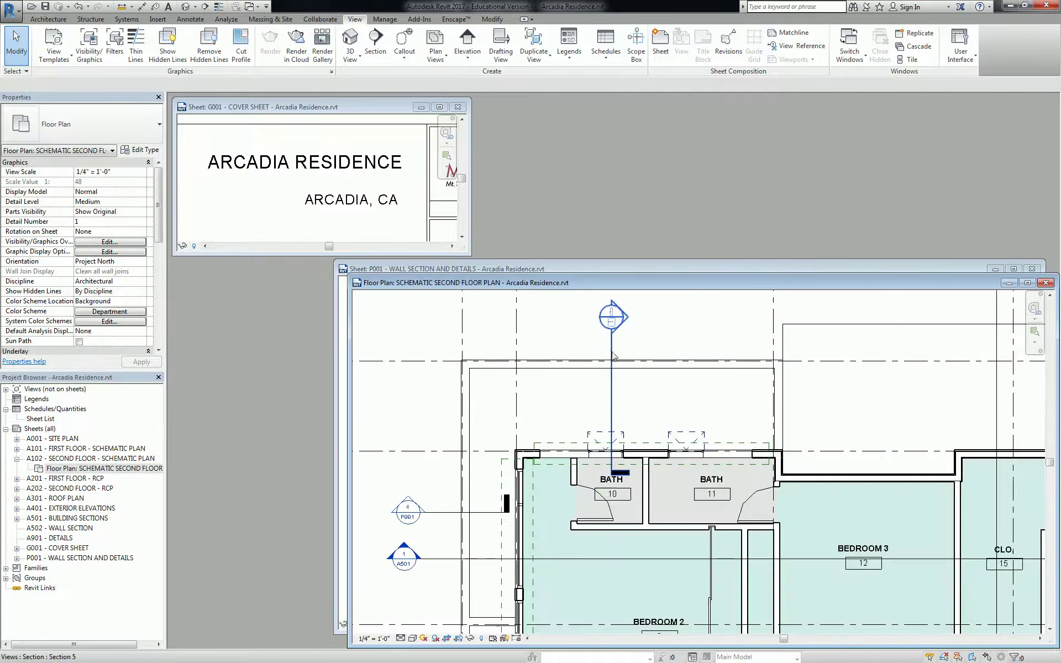
Open Section 5 via Go to View from the section marker above the baths.
click(614, 357)
right_click(612, 349)
click(635, 421)
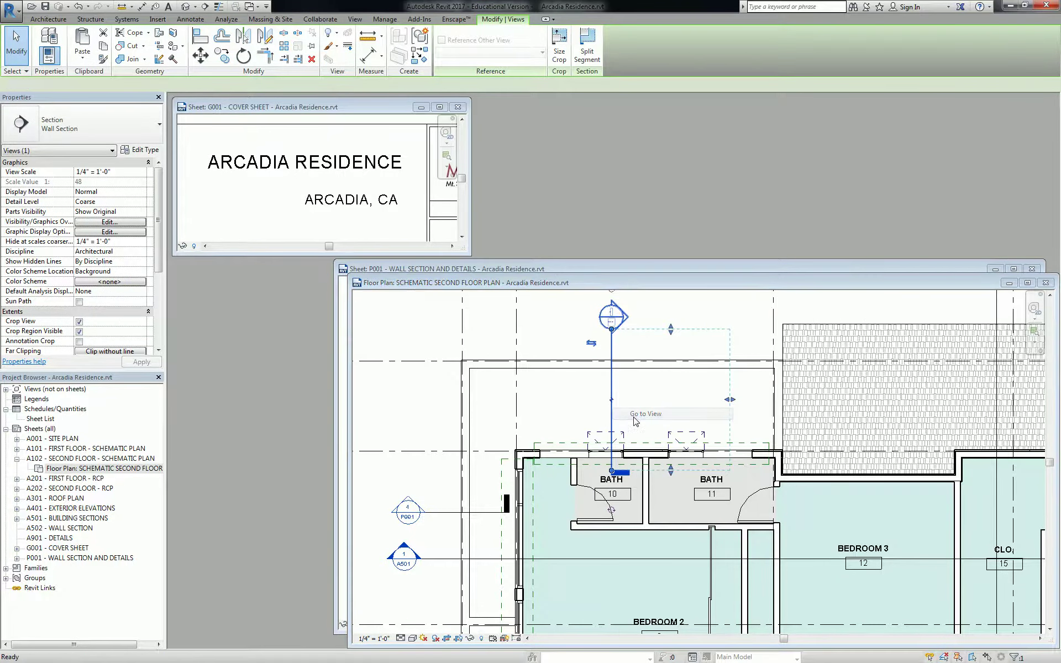
scroll(522, 283, up, 2)
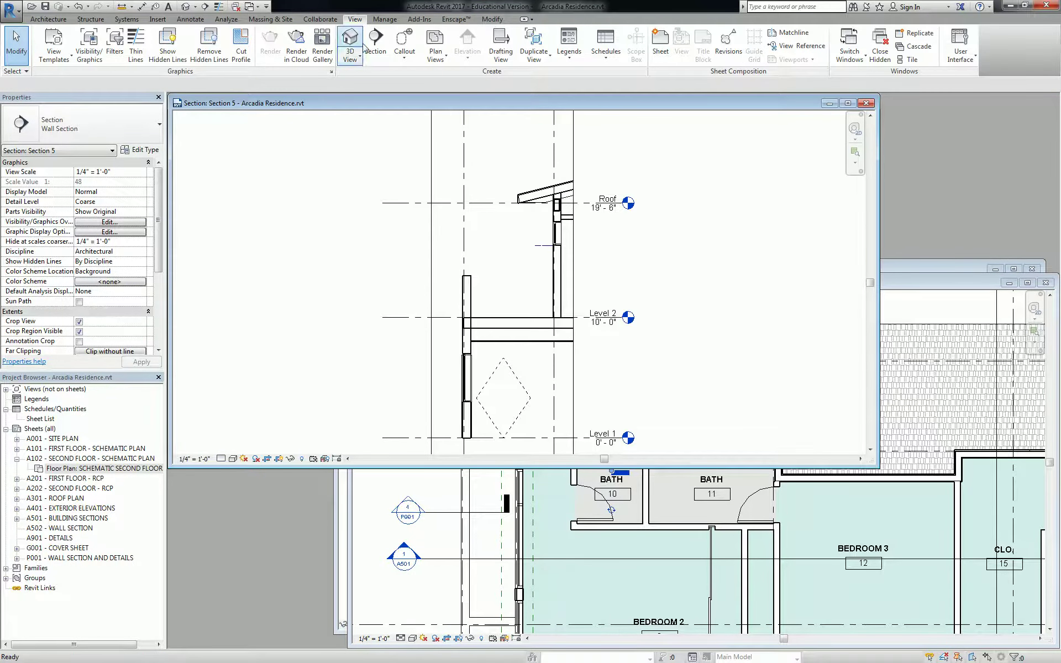
Add a callout on the wall above Level 2, bubble moved up-left.
click(404, 40)
click(457, 265)
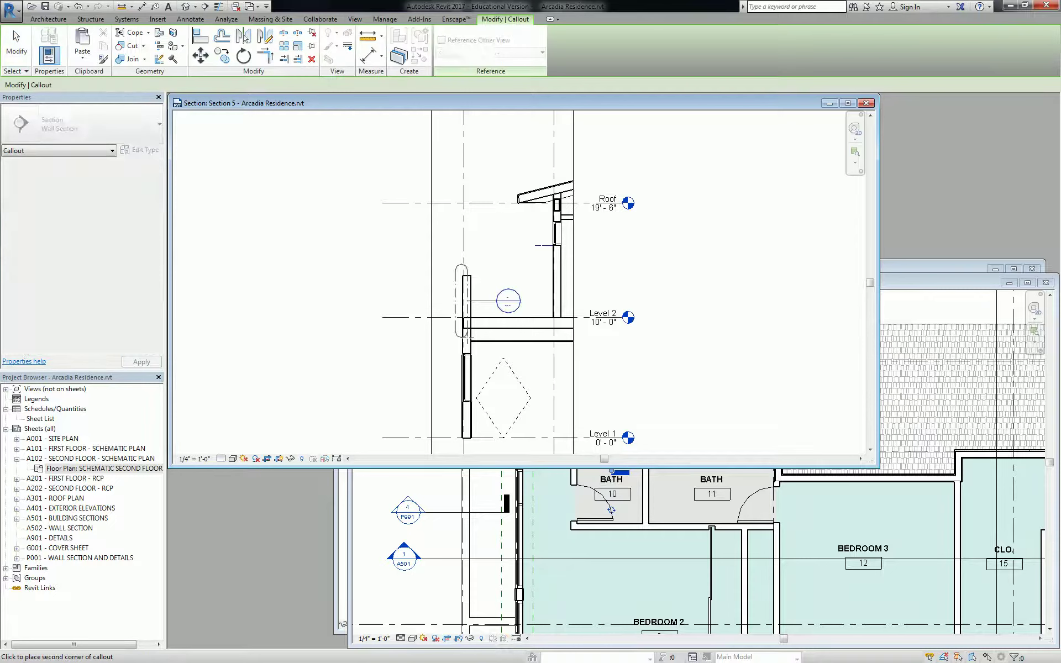
click(479, 341)
click(502, 309)
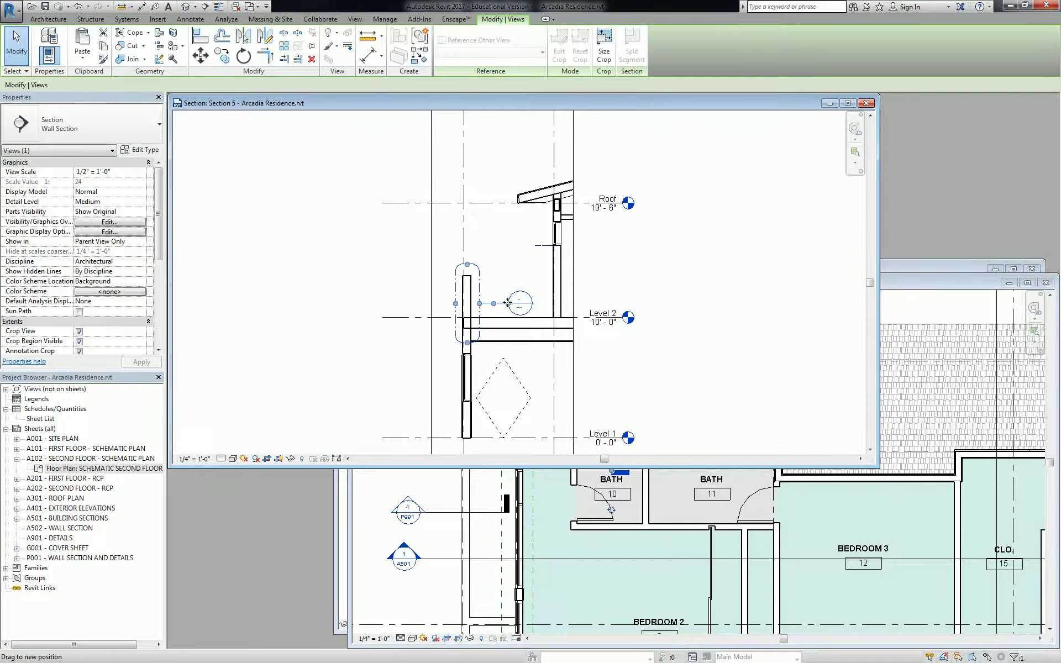
drag(508, 303, 450, 262)
key(Escape)
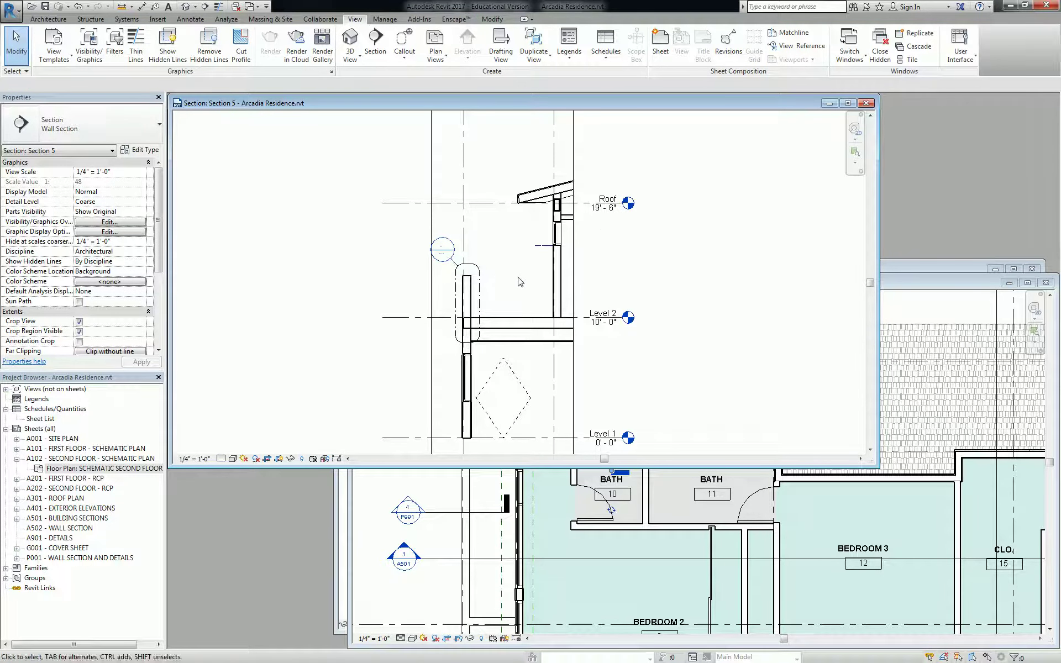
scroll(533, 272, up, 2)
Add a callout at the Level 2 floor-to-wall junction, bubble moved clear of Level 2.
click(404, 39)
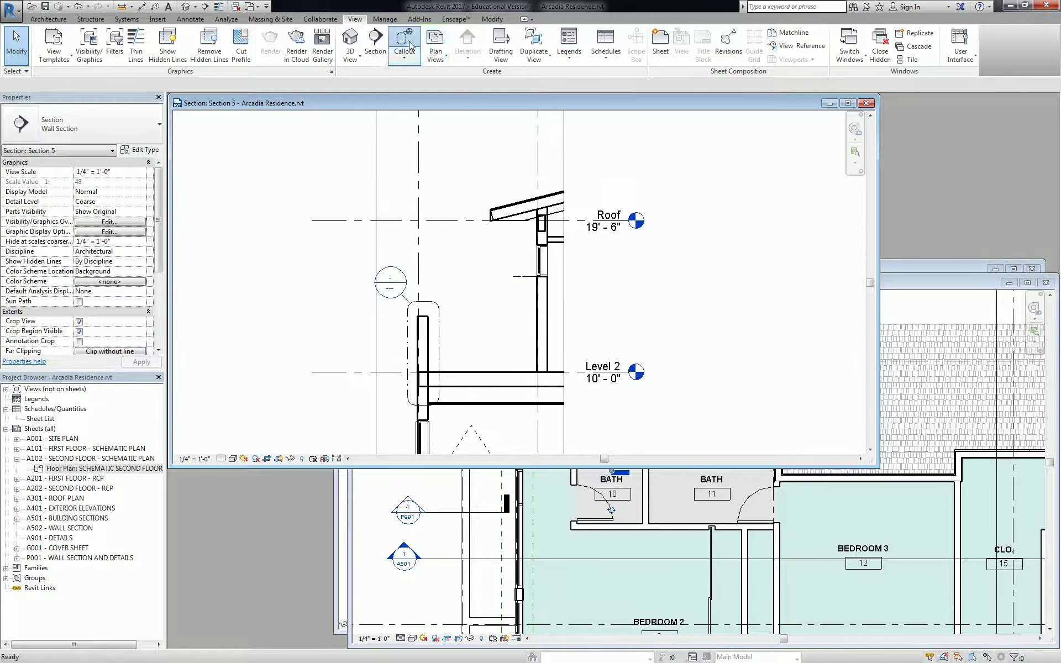
drag(514, 345, 562, 410)
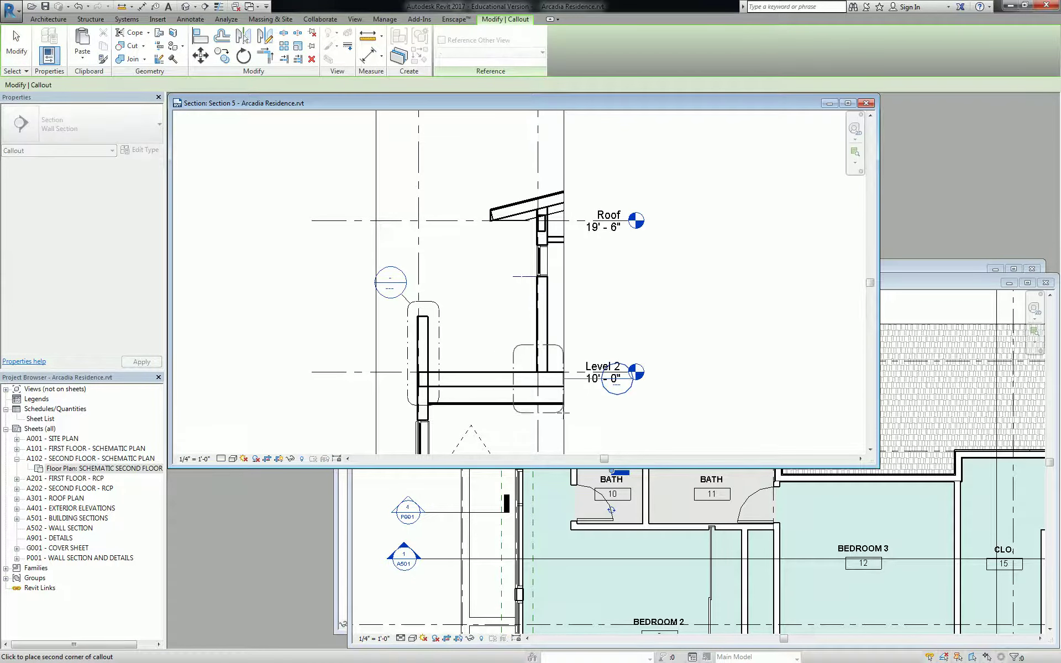
key(Escape)
click(530, 352)
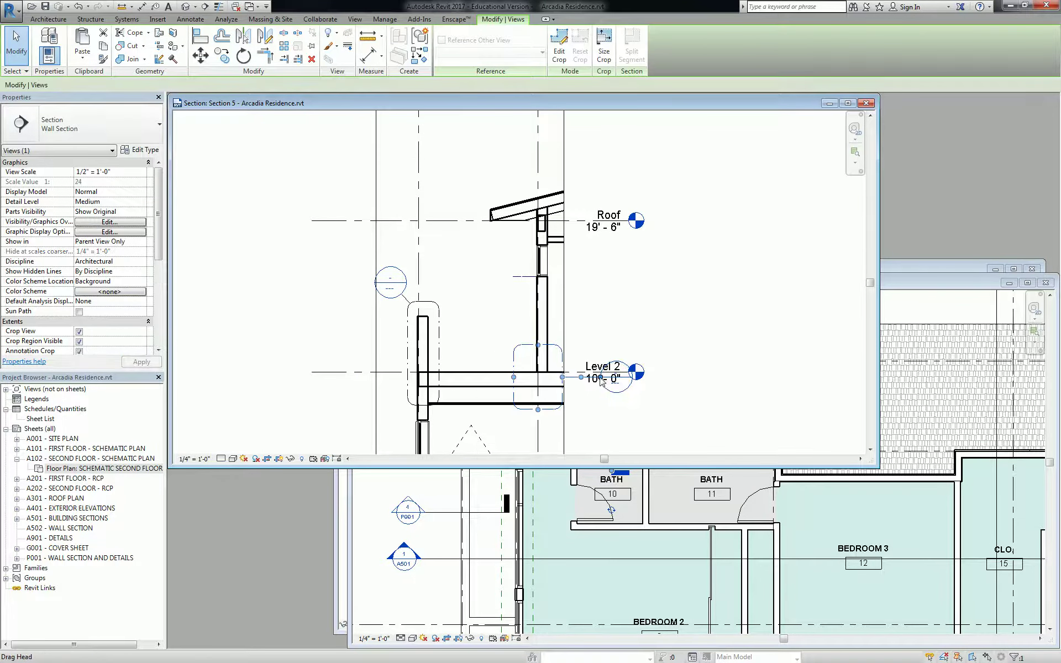
drag(616, 377, 491, 319)
key(Escape)
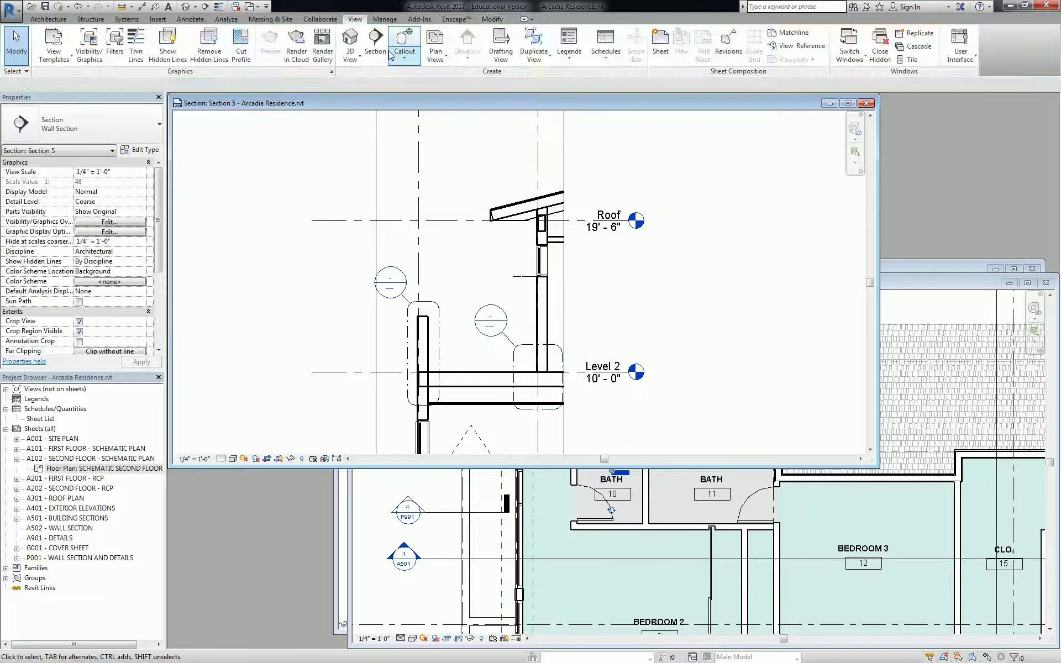
Add a callout around the roof eave with its bubble placed above the roof.
click(404, 41)
drag(482, 174, 557, 255)
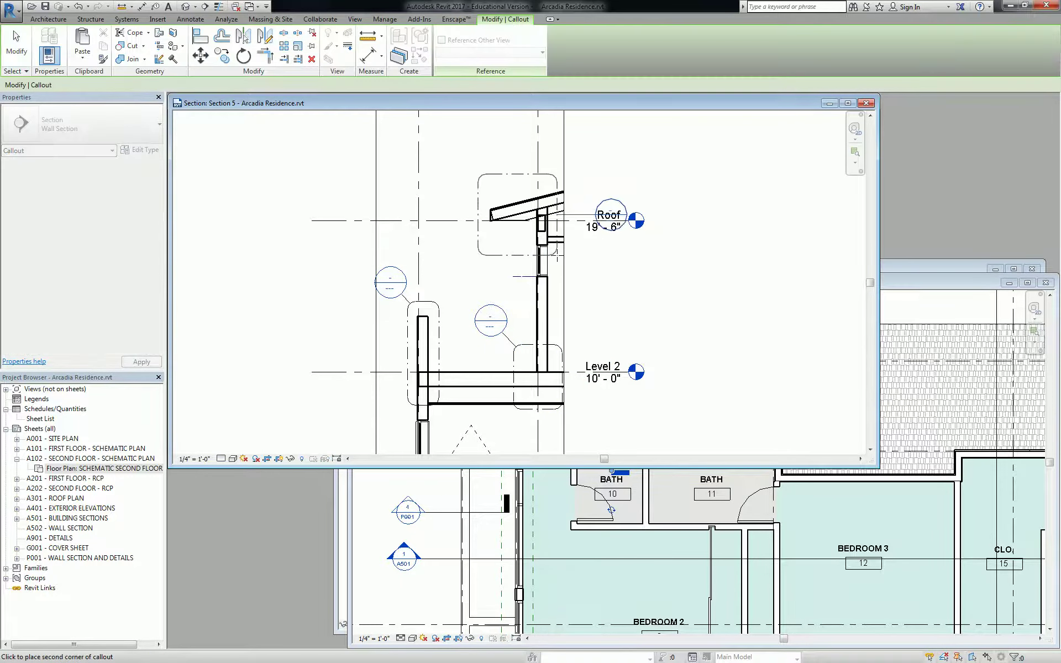
key(Escape)
click(593, 218)
drag(594, 215, 440, 157)
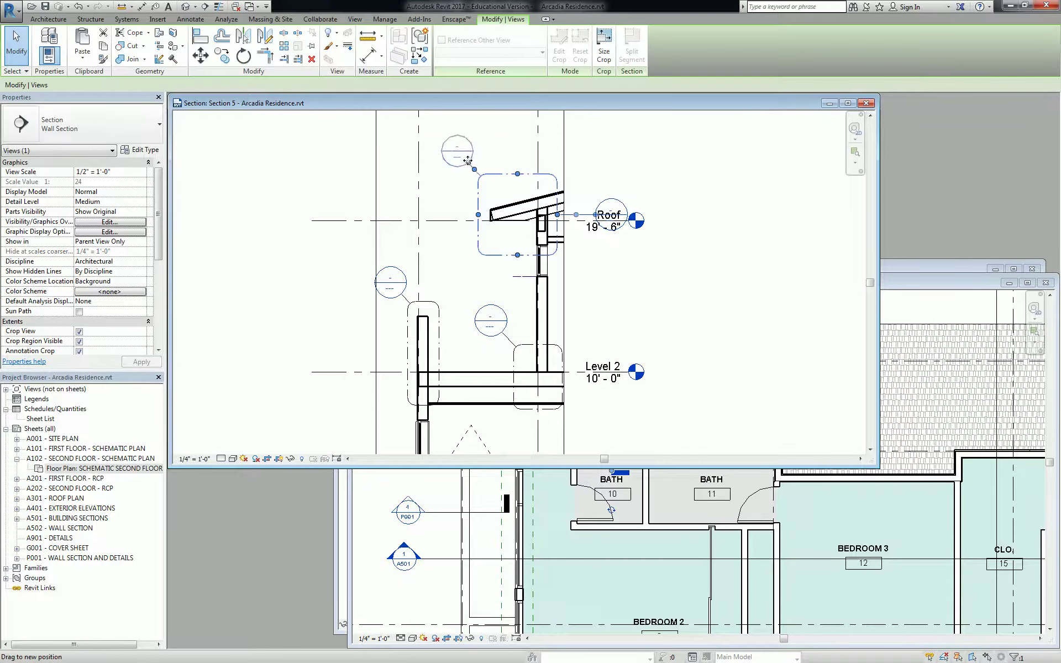
key(Escape)
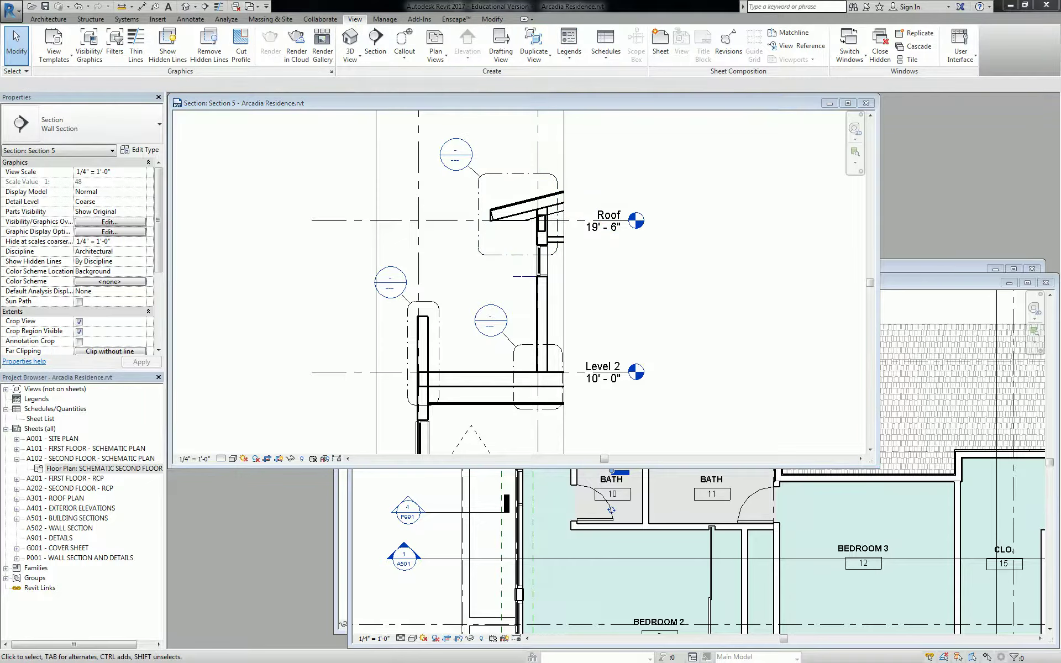
key(alt+Tab)
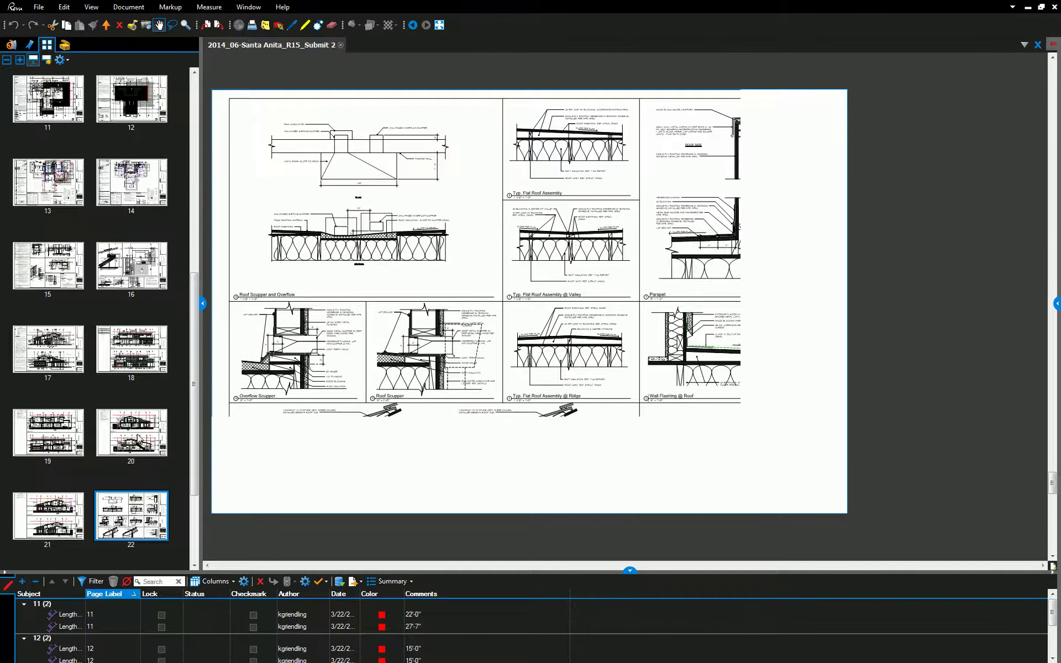
View the AD.30 Roof Details page (page 22) in Bluebeam Revu.
click(132, 432)
click(132, 516)
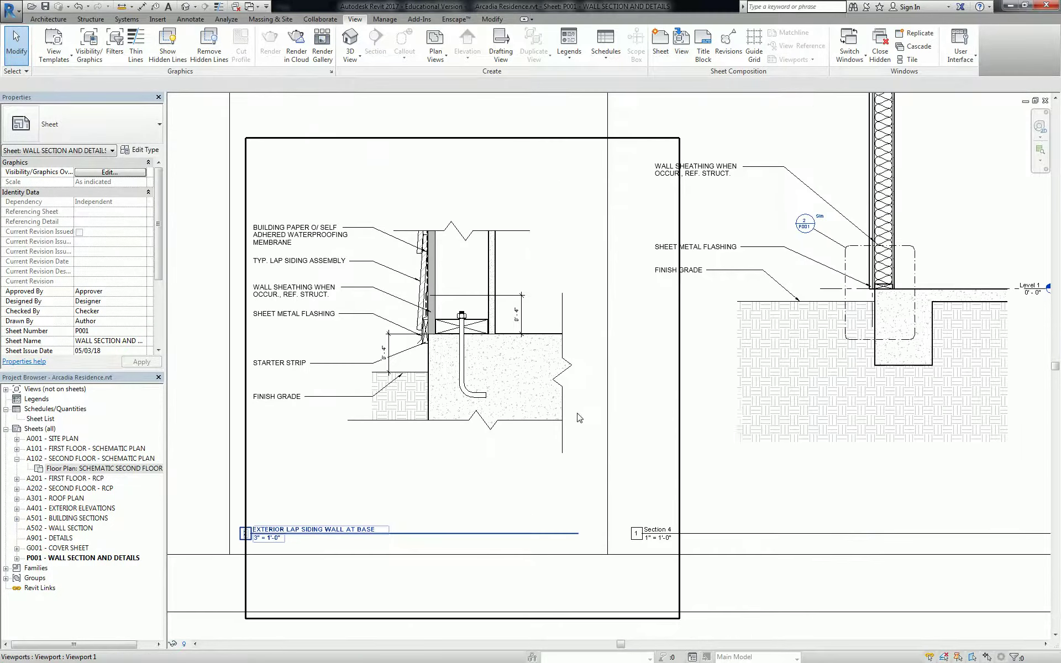
scroll(628, 452, up, 3)
scroll(688, 466, up, 2)
scroll(688, 466, down, 3)
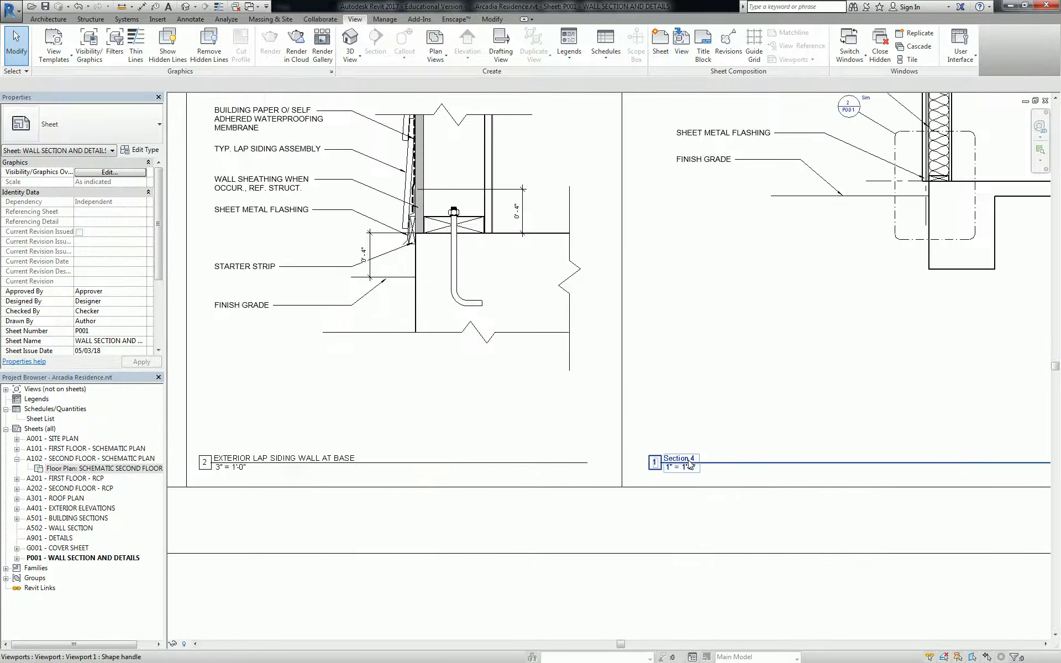
scroll(688, 466, down, 2)
Retitle the Section 4 viewport on P001 'TYPICAL WALL SECTION AT LAP SIDING'.
click(877, 230)
scroll(771, 465, up, 2)
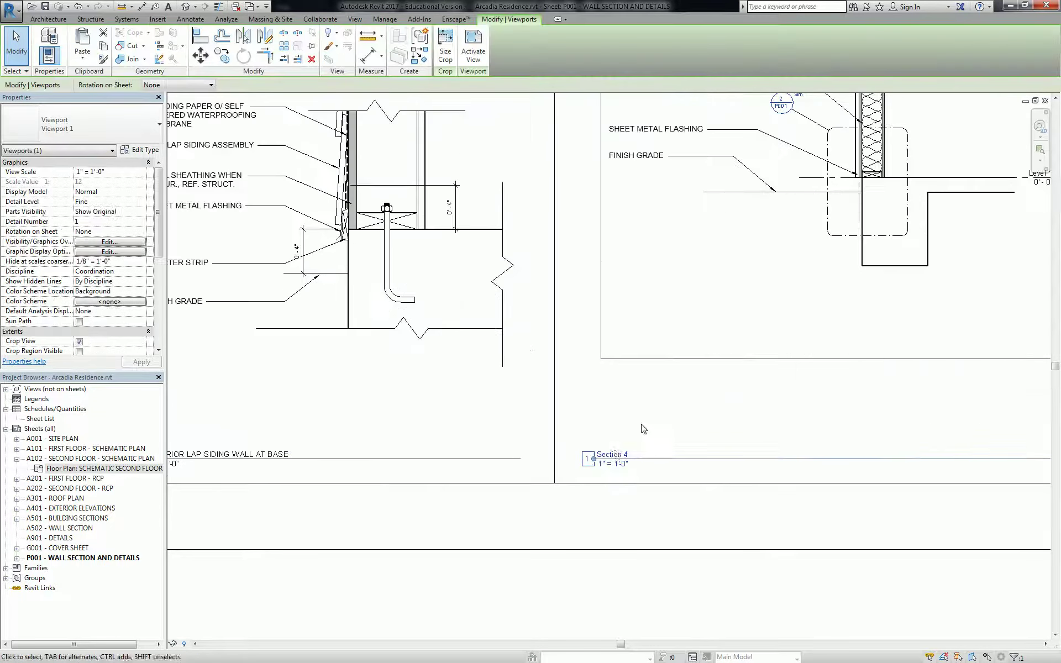
click(614, 452)
key(BackSpace)
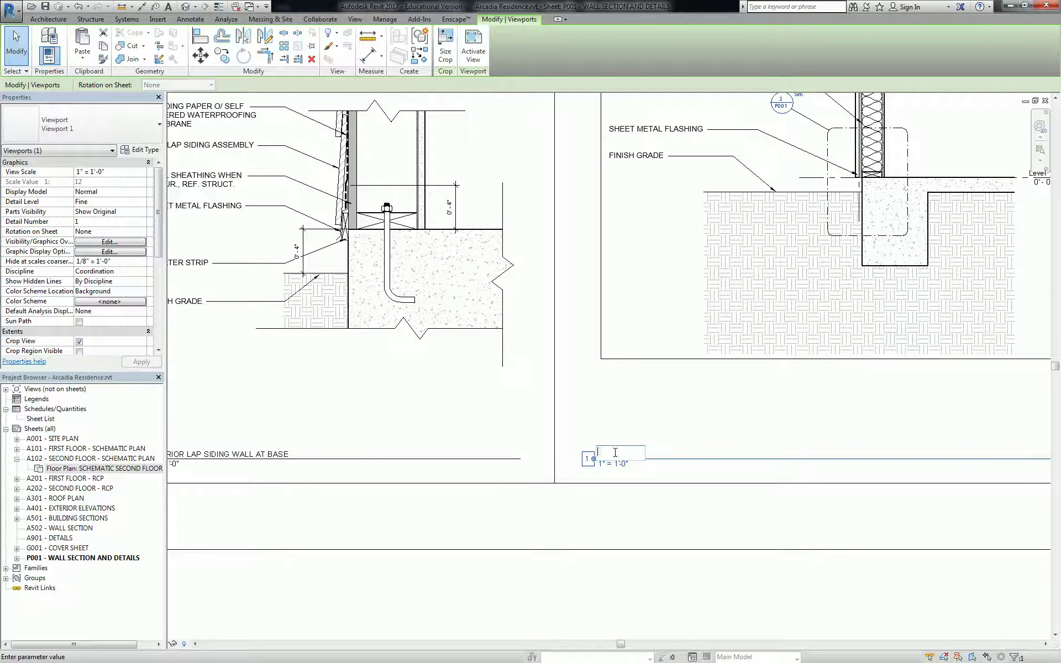
text(TYPICAL WA)
text(LL SECTION AT)
text( LAP SID)
text(ING)
key(Return)
key(Escape)
scroll(611, 451, down, 3)
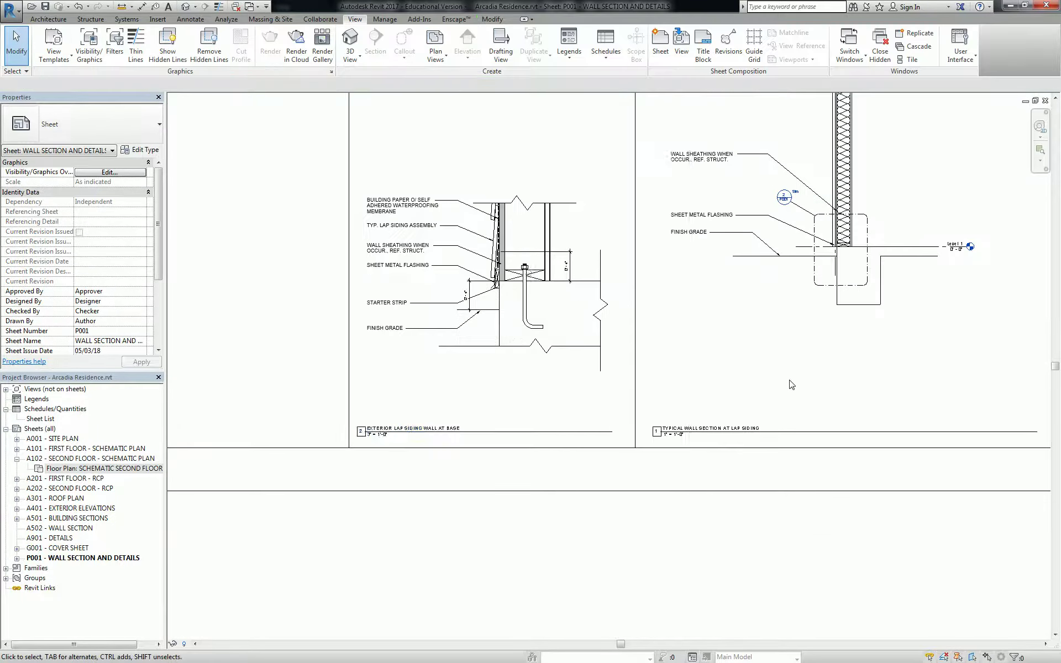
scroll(520, 327, up, 2)
scroll(521, 327, down, 1)
scroll(531, 324, down, 1)
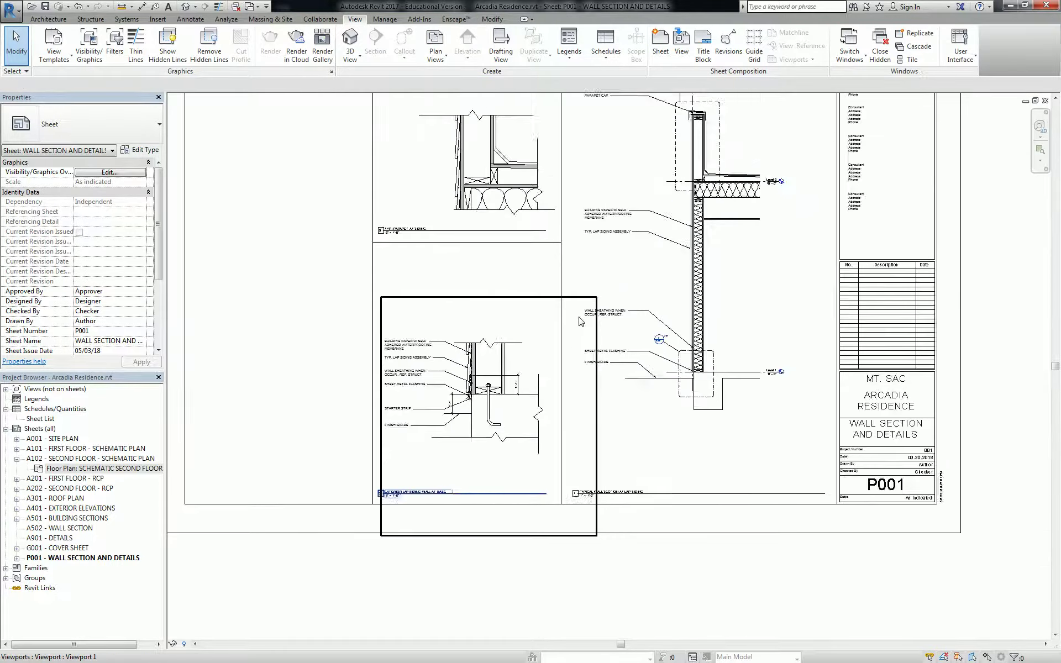
scroll(540, 313, down, 1)
middle_drag(540, 312, 579, 378)
scroll(589, 385, up, 3)
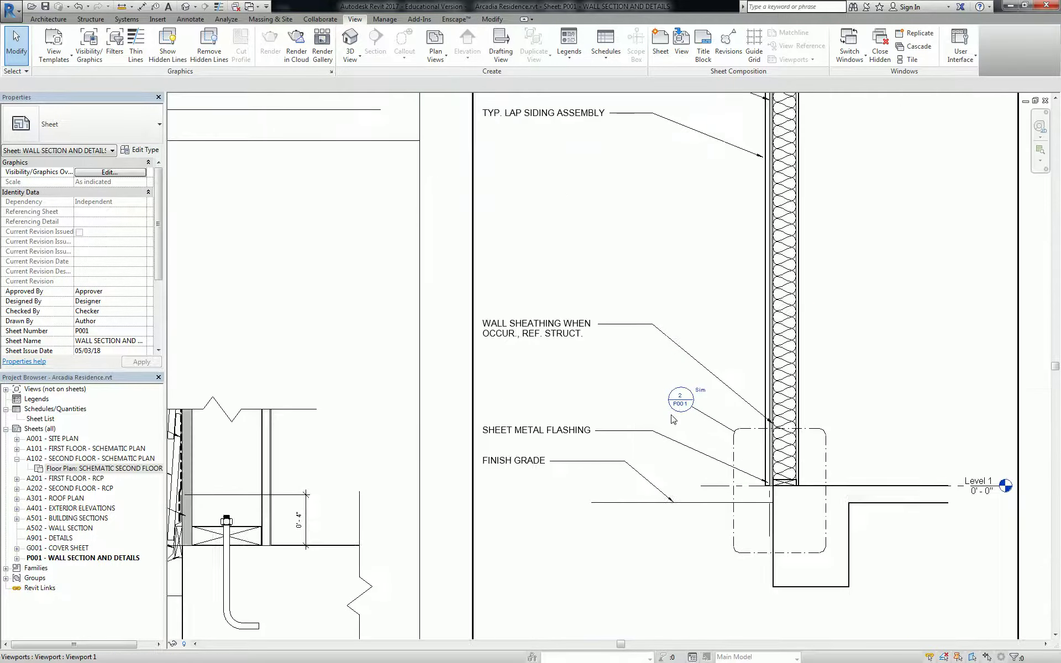
scroll(597, 389, up, 1)
scroll(602, 393, up, 1)
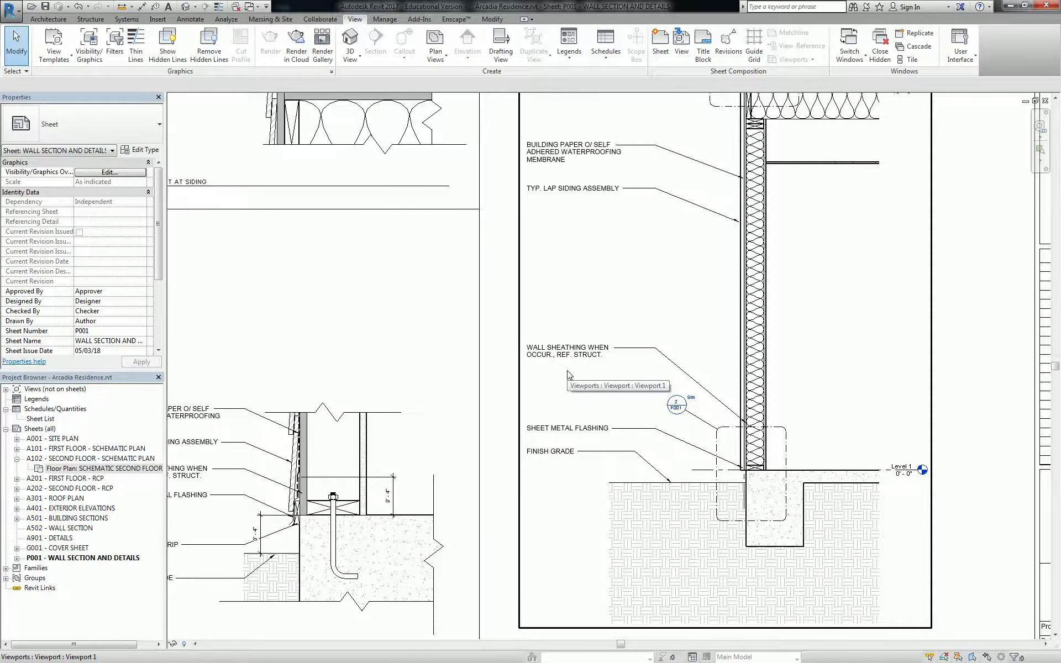
scroll(556, 349, up, 1)
scroll(540, 319, up, 1)
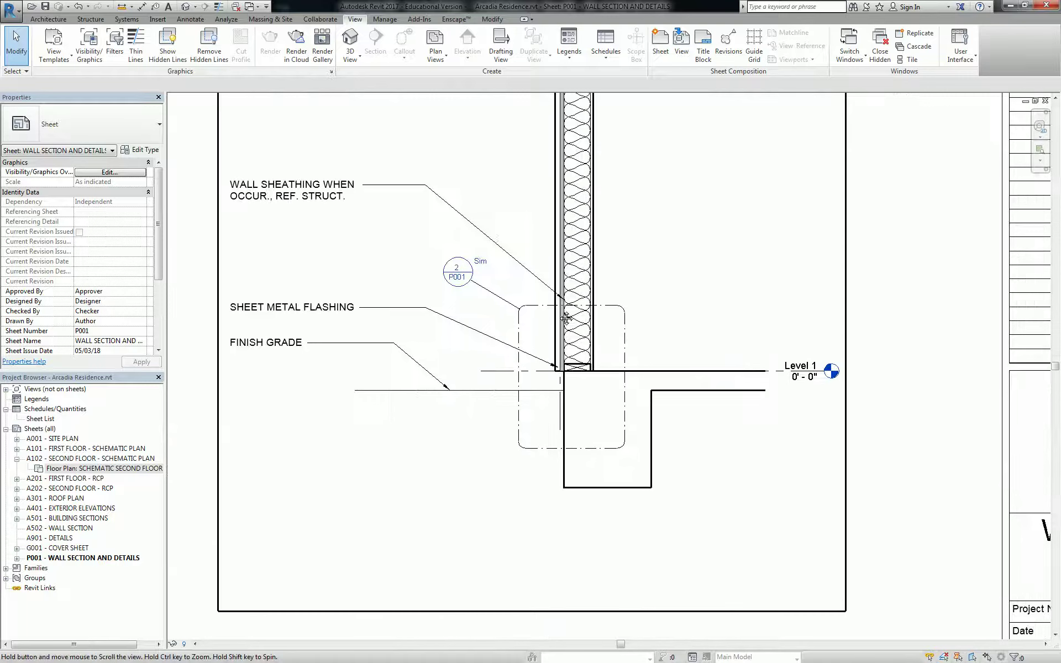
scroll(526, 292, up, 1)
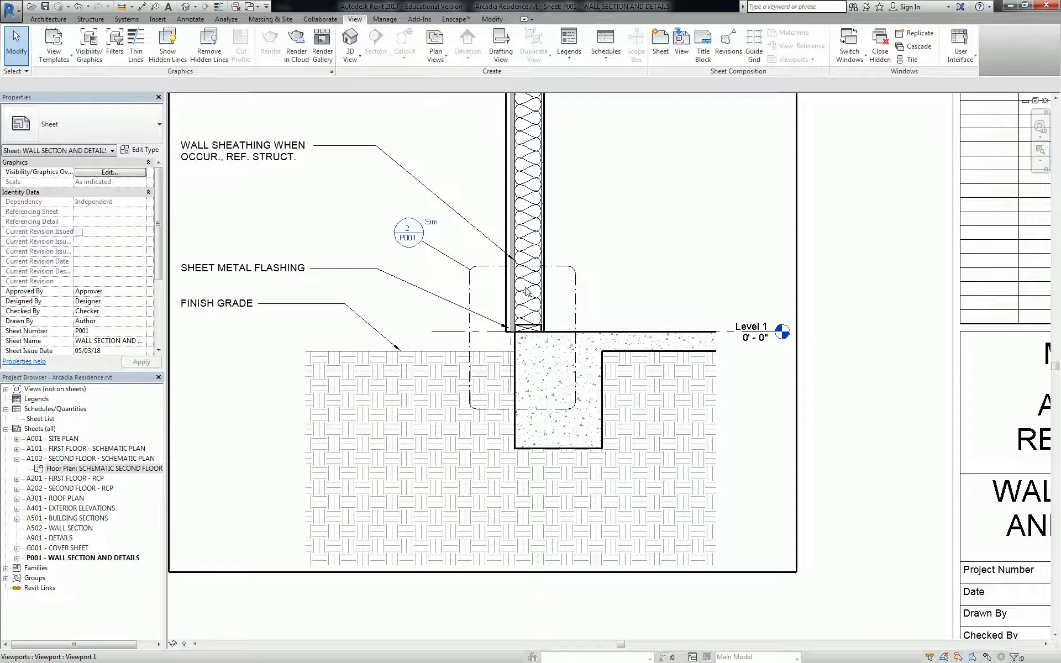
scroll(431, 223, down, 2)
scroll(564, 240, up, 1)
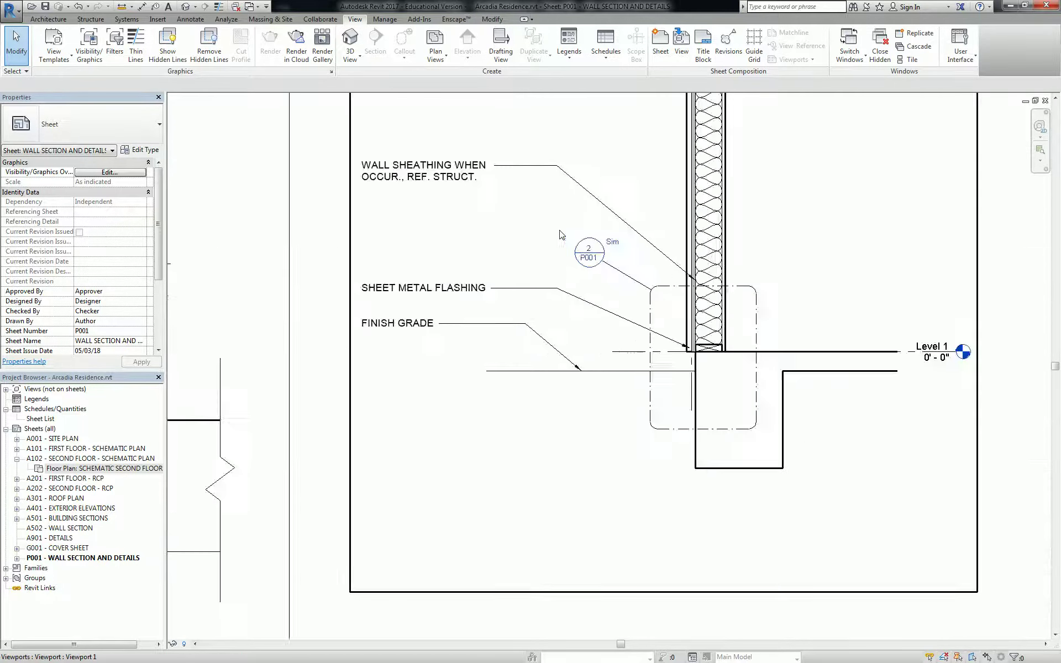
scroll(581, 253, up, 1)
scroll(590, 258, up, 1)
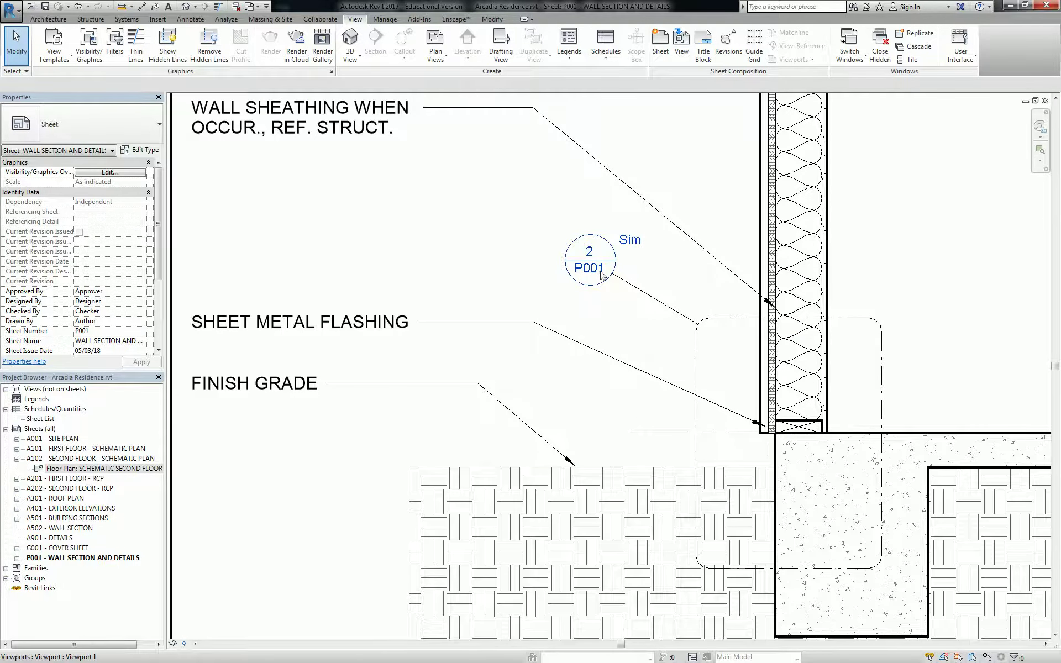
scroll(590, 259, down, 2)
scroll(605, 264, down, 2)
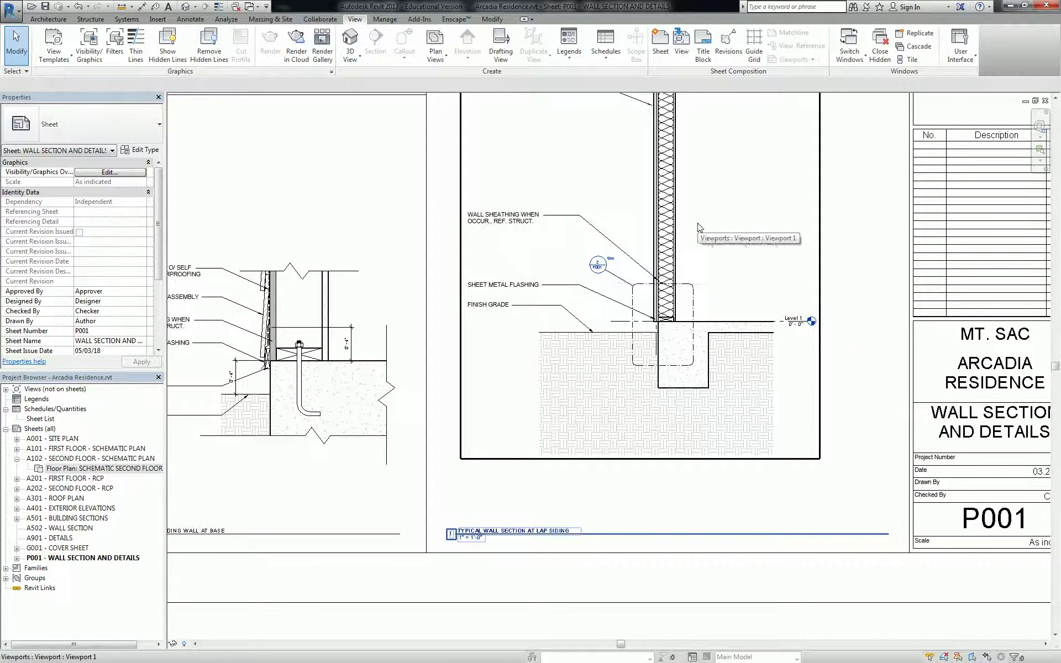
scroll(730, 183, down, 1)
middle_drag(731, 183, 745, 222)
scroll(745, 221, up, 1)
scroll(721, 273, up, 1)
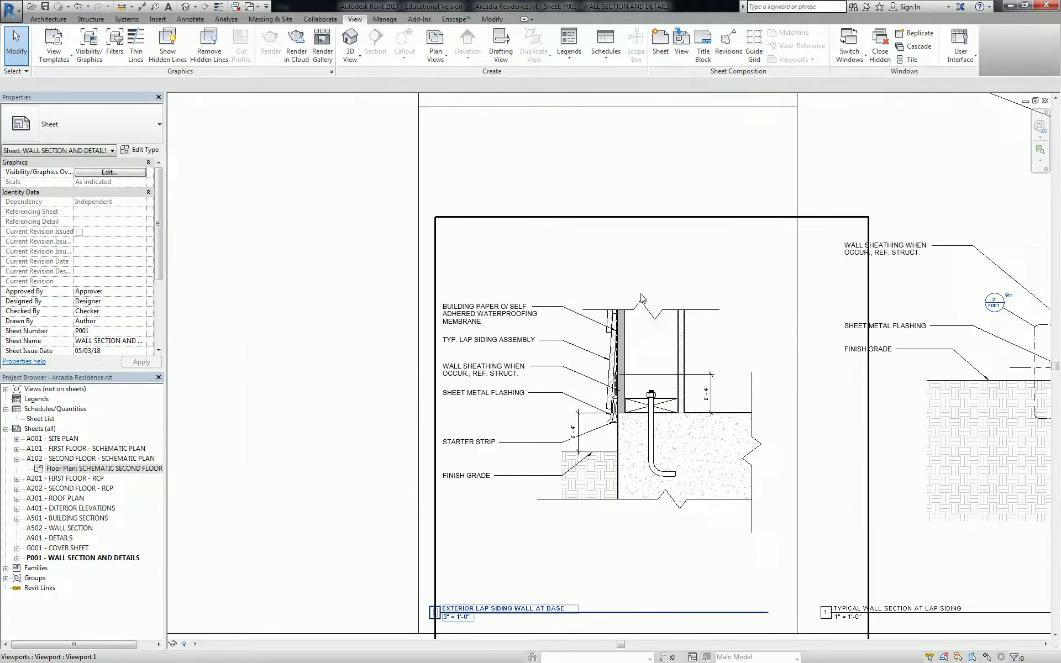
scroll(704, 324, up, 1)
scroll(694, 339, up, 1)
scroll(695, 340, up, 1)
scroll(694, 340, down, 1)
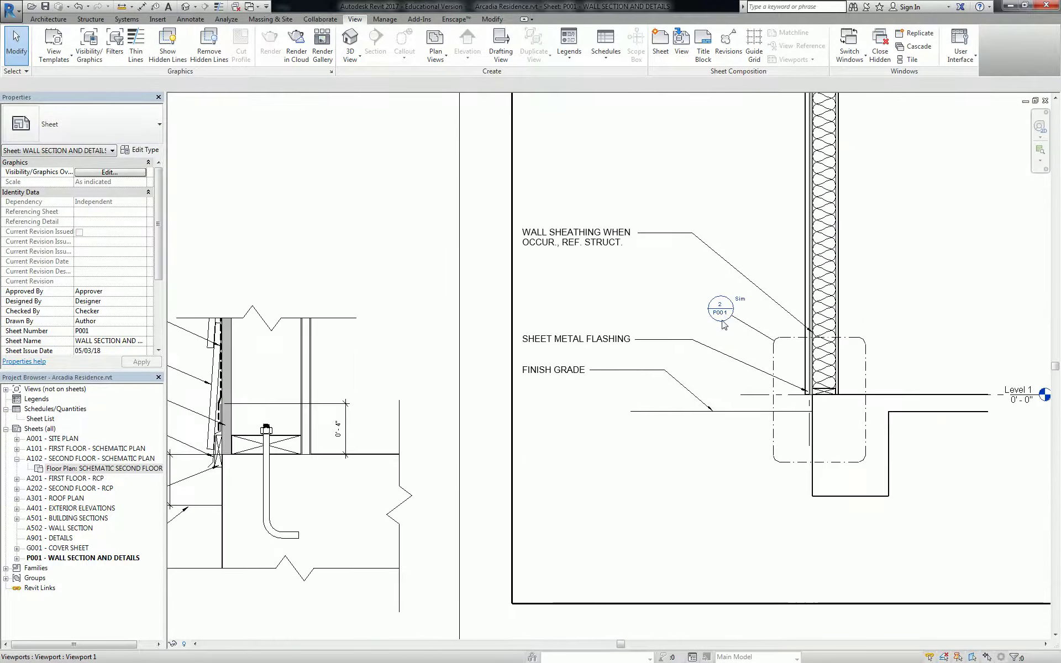
scroll(580, 415, down, 1)
scroll(511, 503, up, 2)
scroll(489, 519, up, 1)
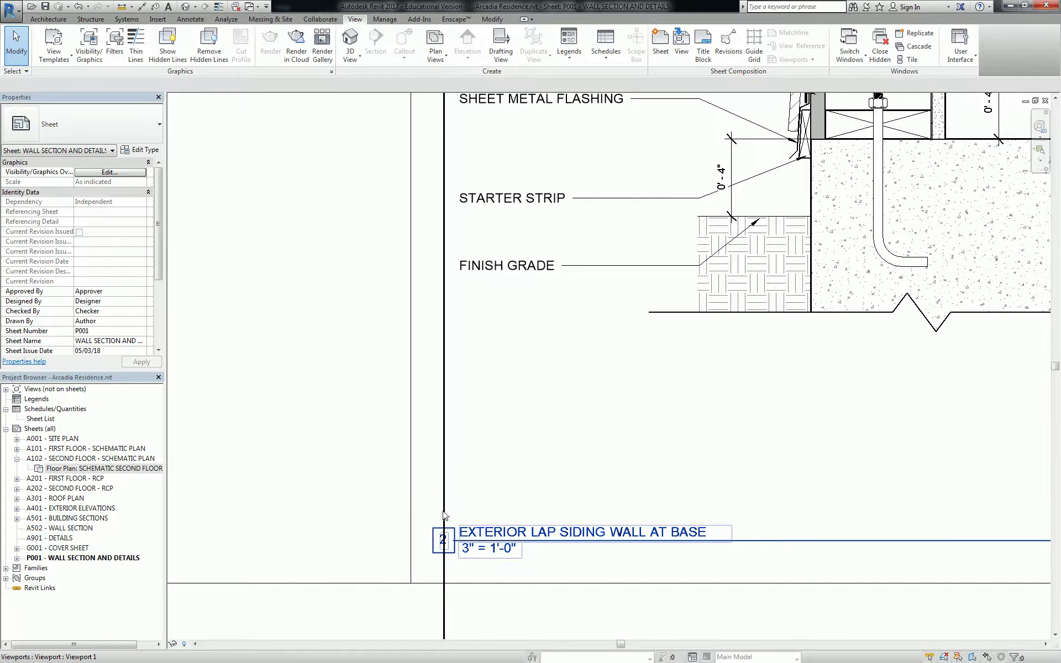
scroll(448, 539, down, 1)
scroll(878, 452, down, 1)
scroll(878, 453, up, 1)
scroll(832, 489, up, 1)
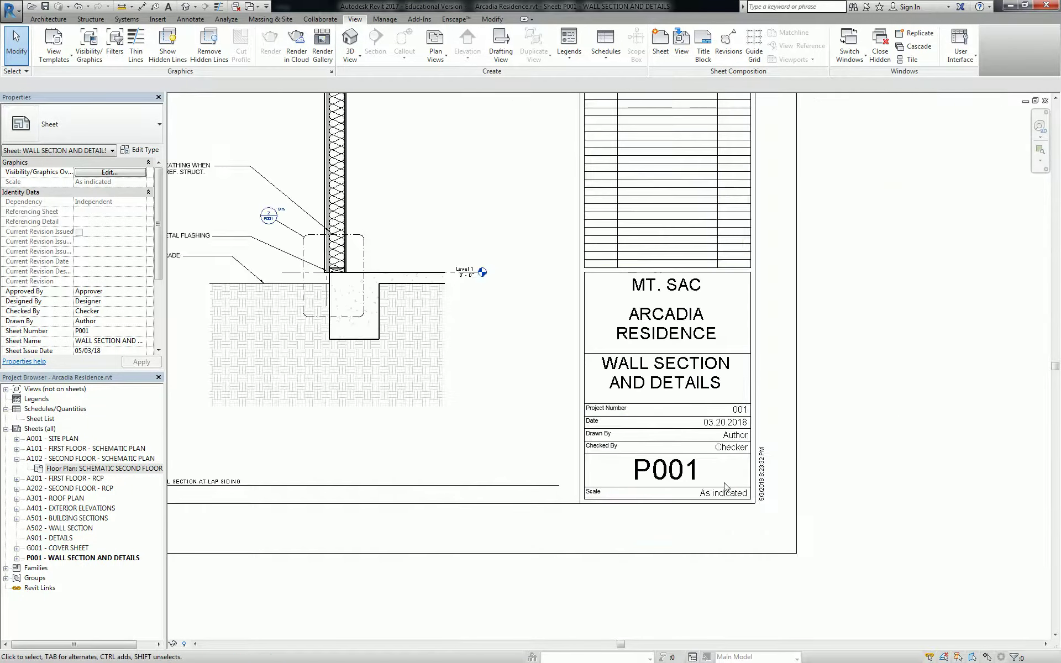
scroll(832, 488, down, 1)
scroll(832, 489, down, 1)
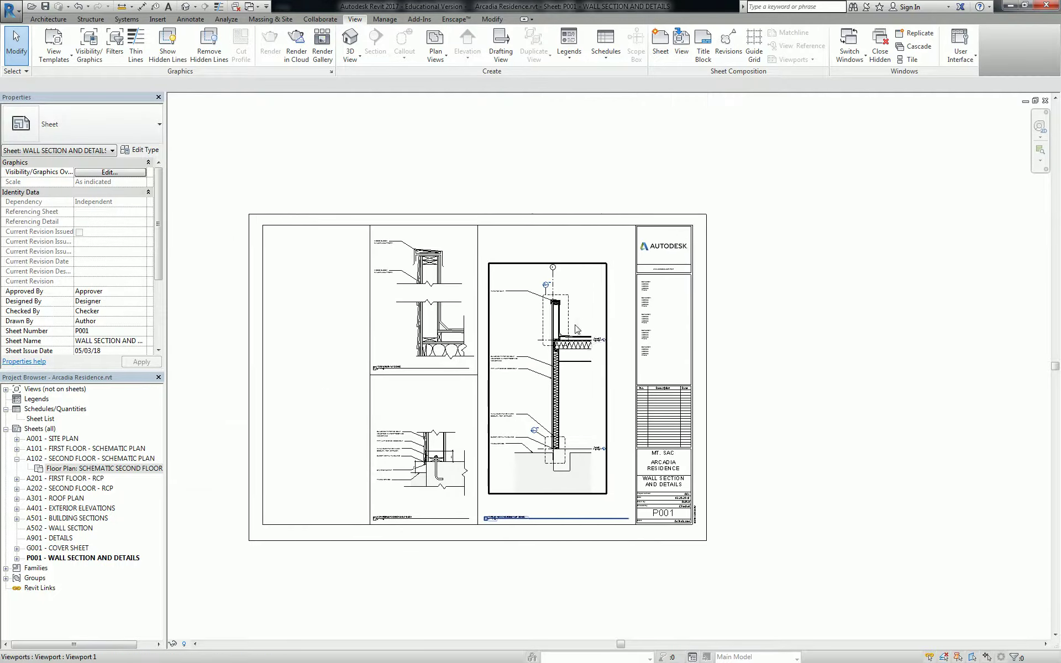
scroll(580, 249, up, 1)
scroll(581, 242, up, 1)
mouse_move(581, 243)
middle_down()
mouse_move(412, 10)
mouse_move(442, 442)
middle_up()
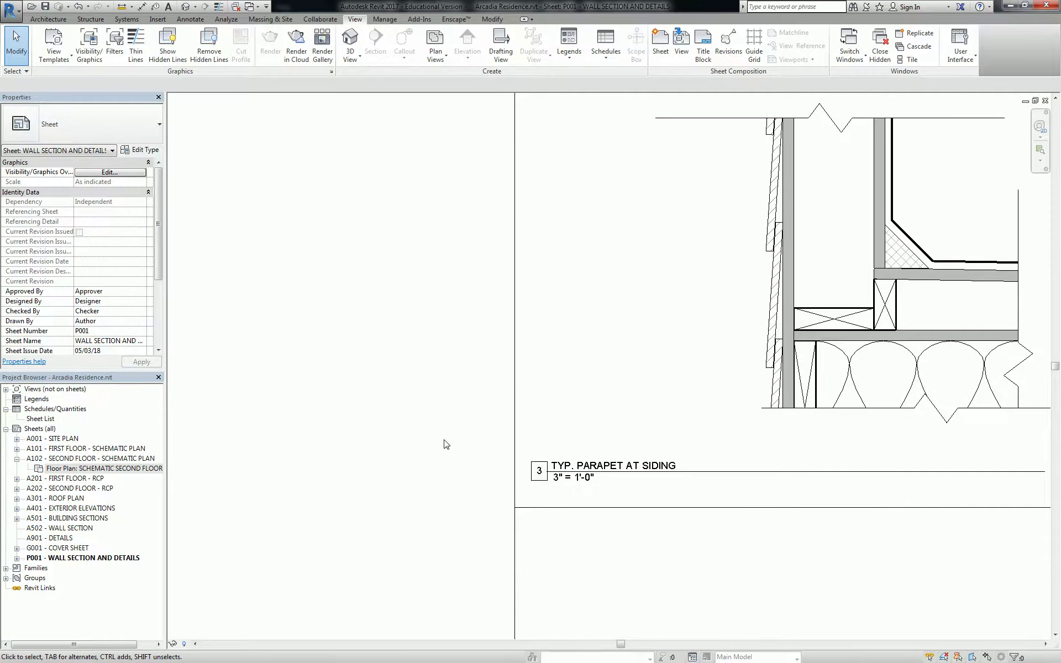
scroll(509, 421, down, 2)
scroll(611, 451, down, 1)
scroll(621, 356, up, 1)
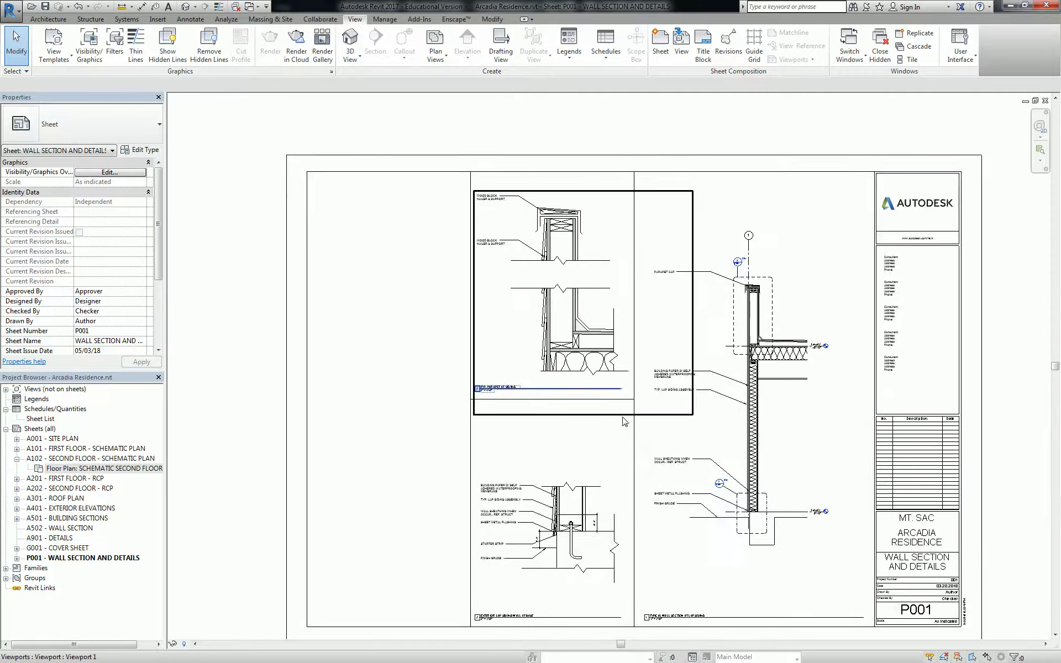
scroll(243, 269, down, 1)
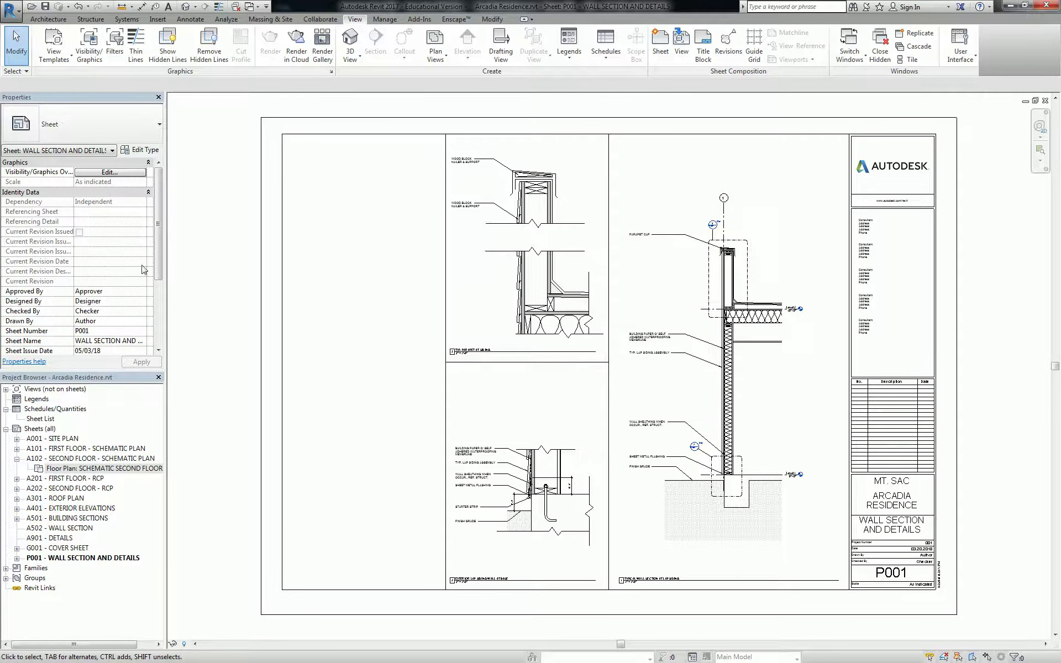
Open sheet A901 - DETAILS in its own window and list P001's placed views.
double_click(58, 539)
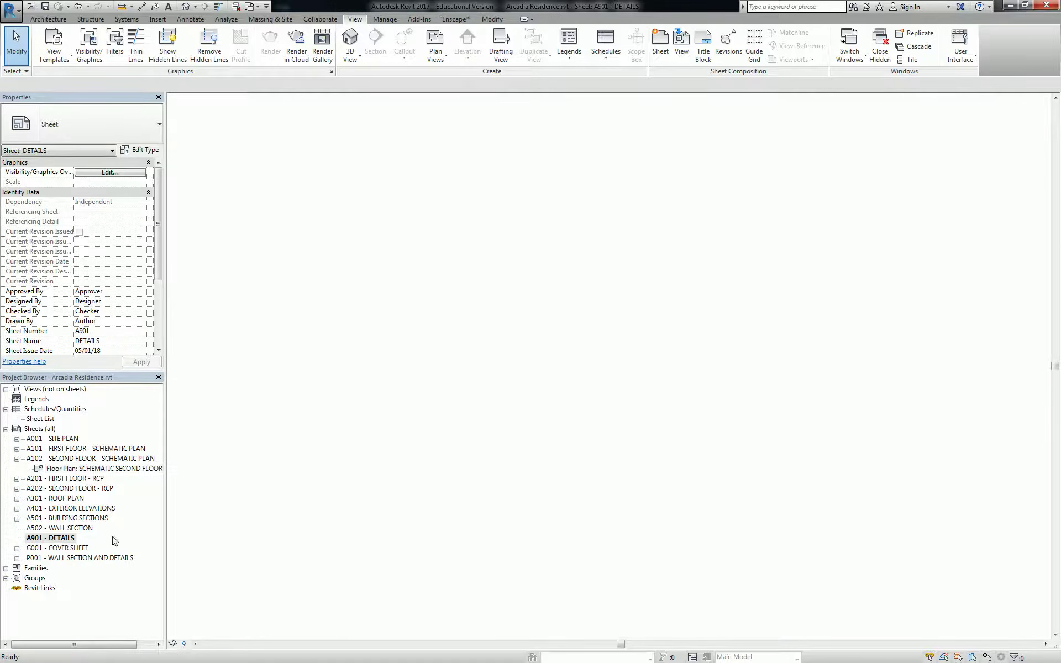
click(1035, 100)
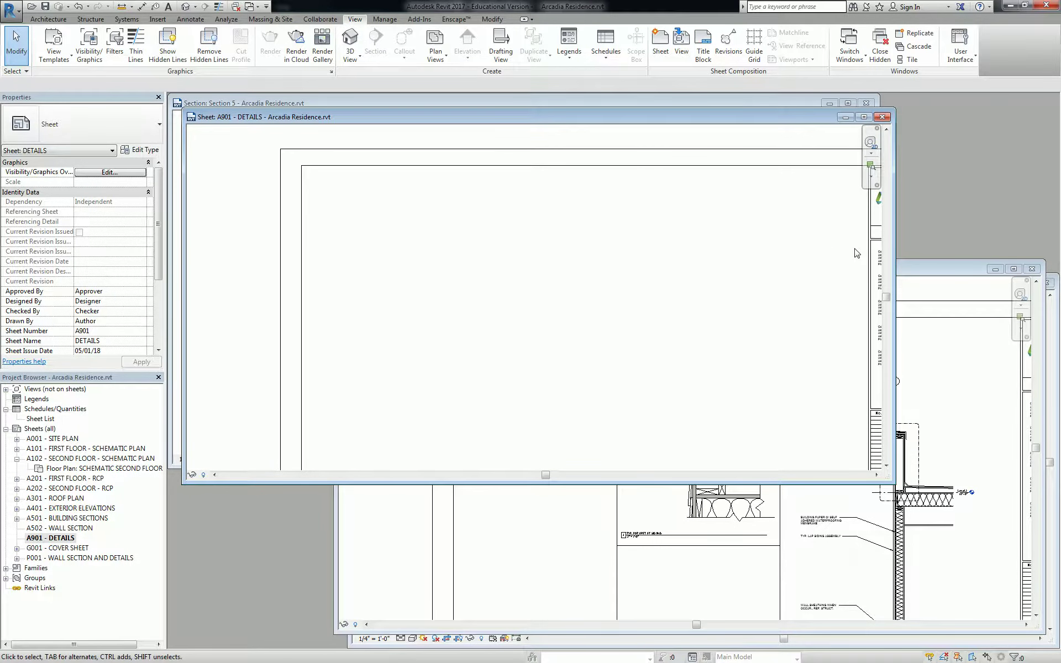
click(929, 268)
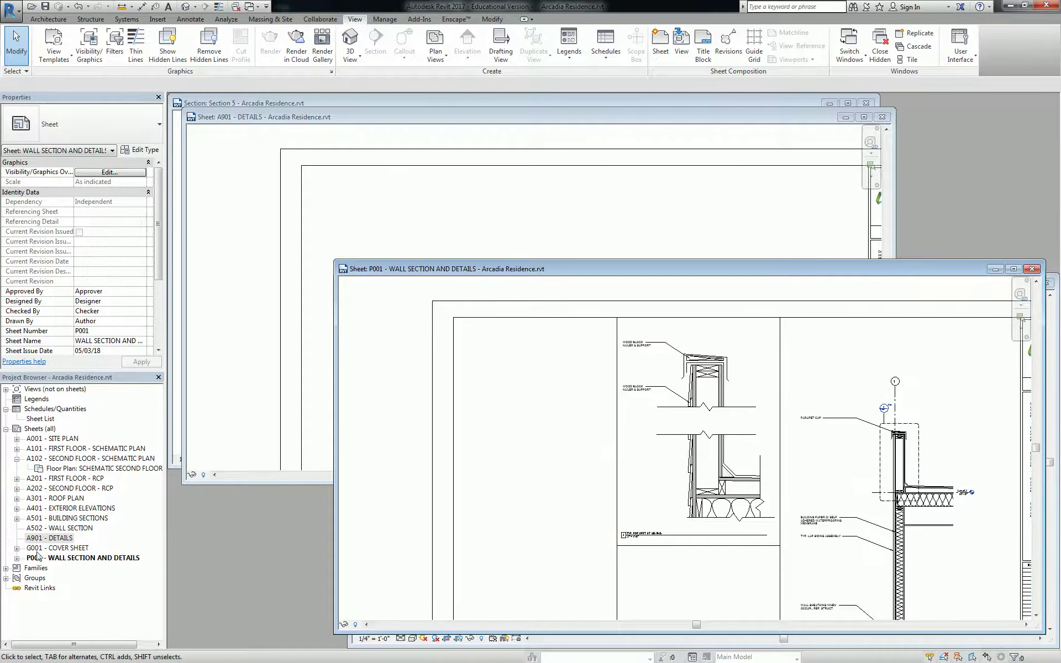
click(16, 558)
Place the Exterior Lap Siding wall-base drafting view onto the A901 DETAILS sheet.
click(74, 568)
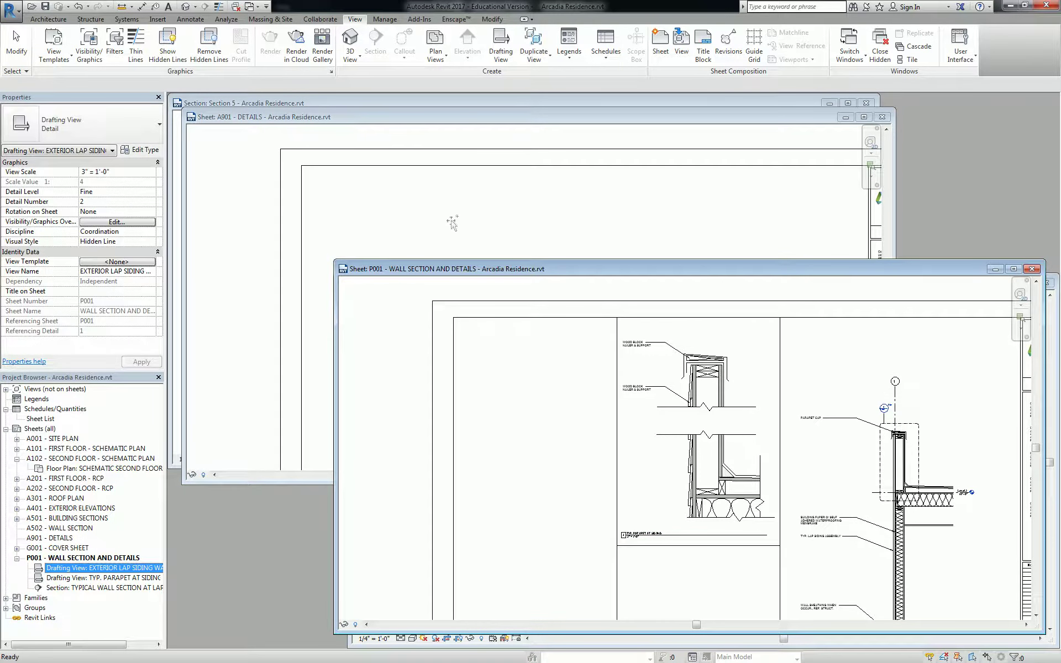
drag(465, 199, 464, 201)
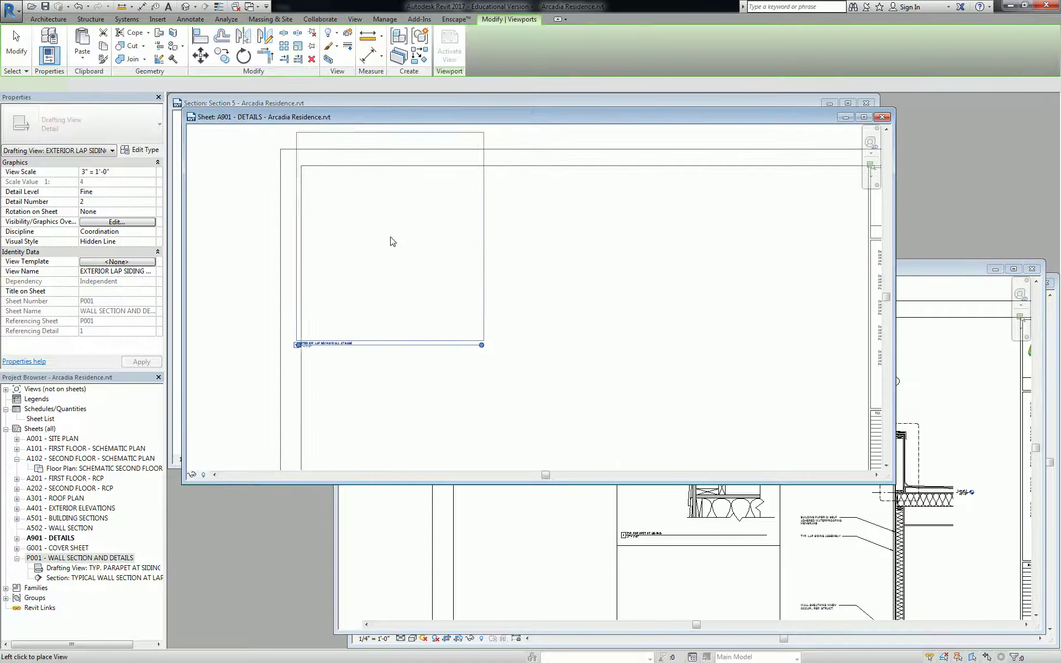
click(438, 289)
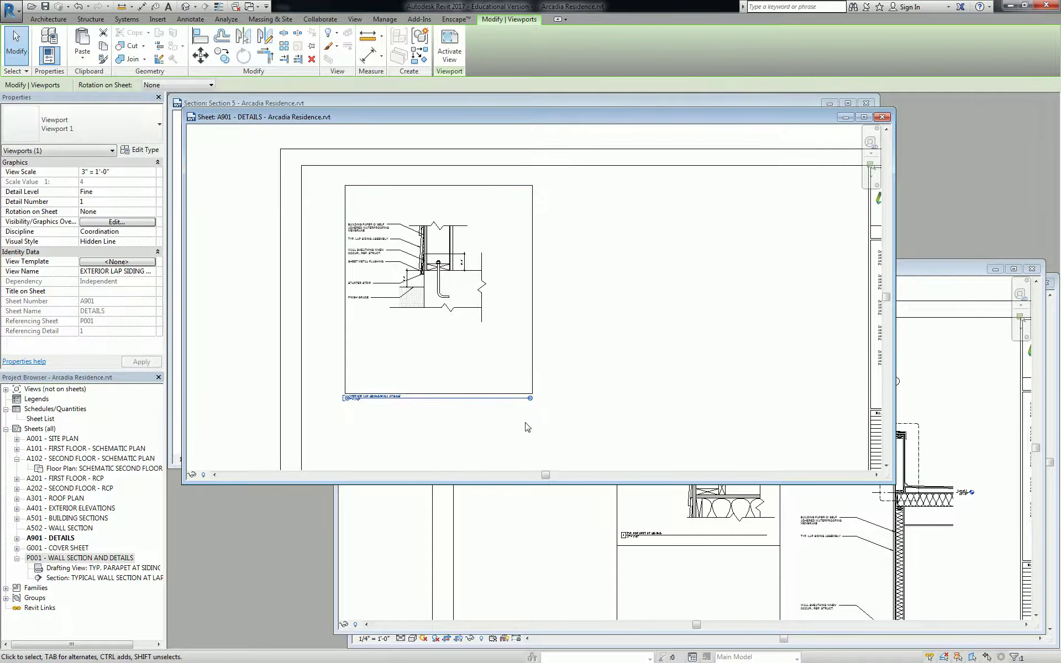
click(637, 363)
click(546, 530)
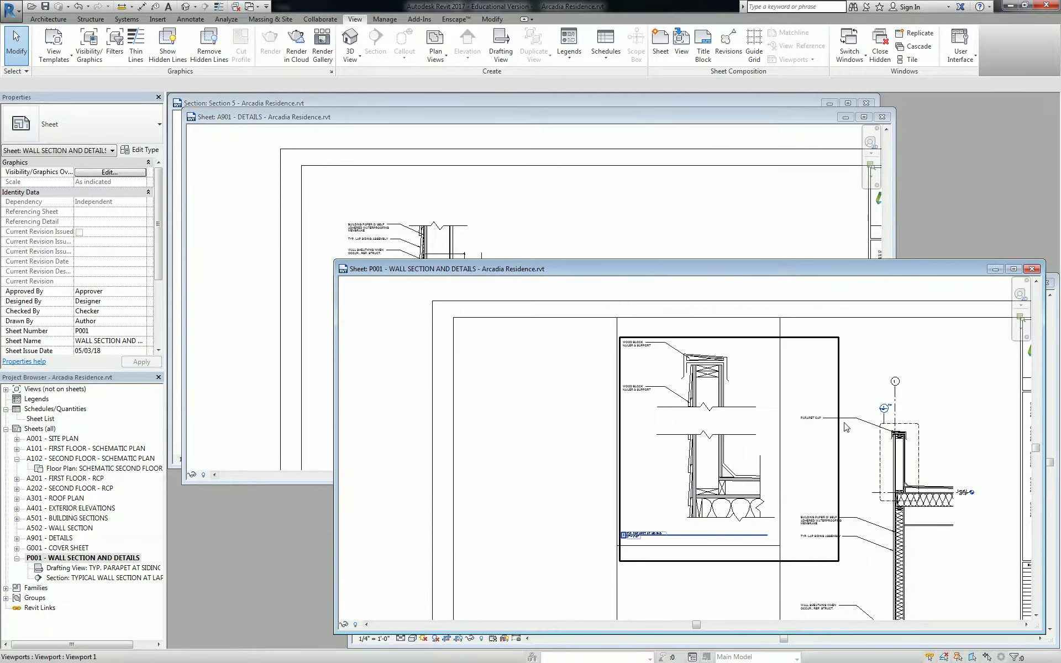
scroll(874, 427, up, 5)
scroll(874, 428, down, 3)
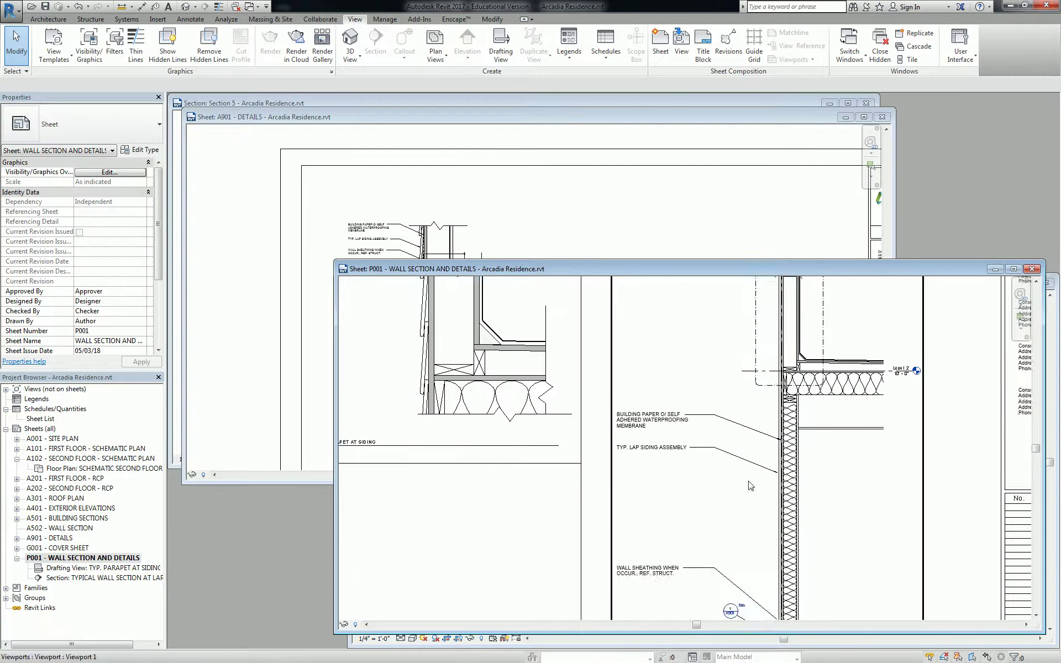
Pan down the wall section toward the footing, then zoom sheet P001 to fit.
middle_drag(874, 427, 686, 356)
scroll(675, 323, up, 3)
scroll(675, 323, up, 2)
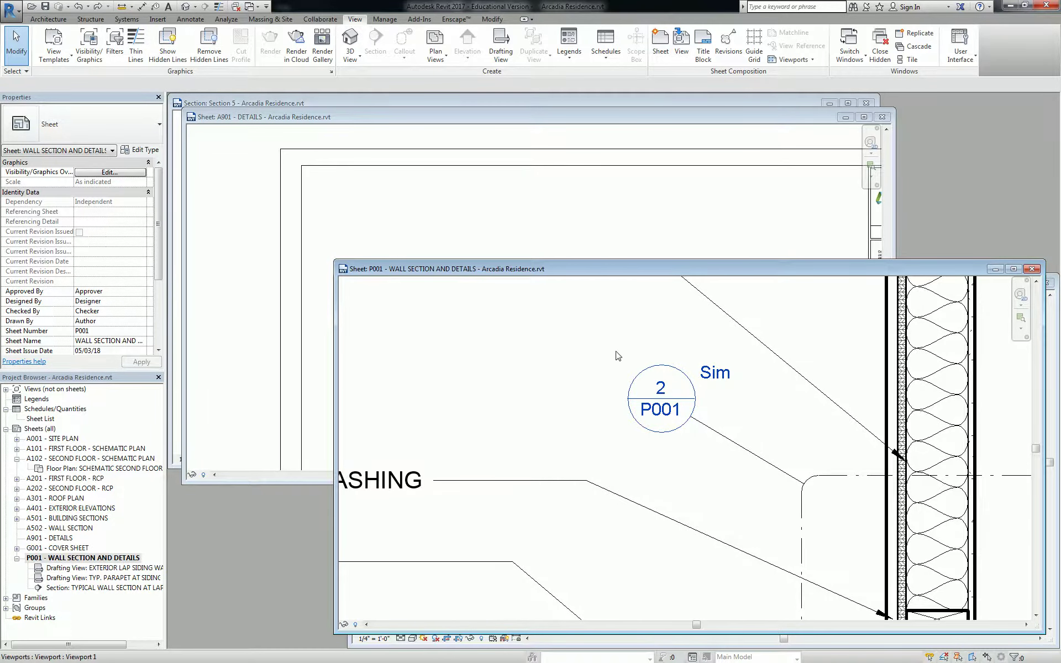
scroll(594, 348, down, 3)
scroll(594, 348, down, 2)
scroll(630, 373, down, 2)
scroll(704, 423, down, 2)
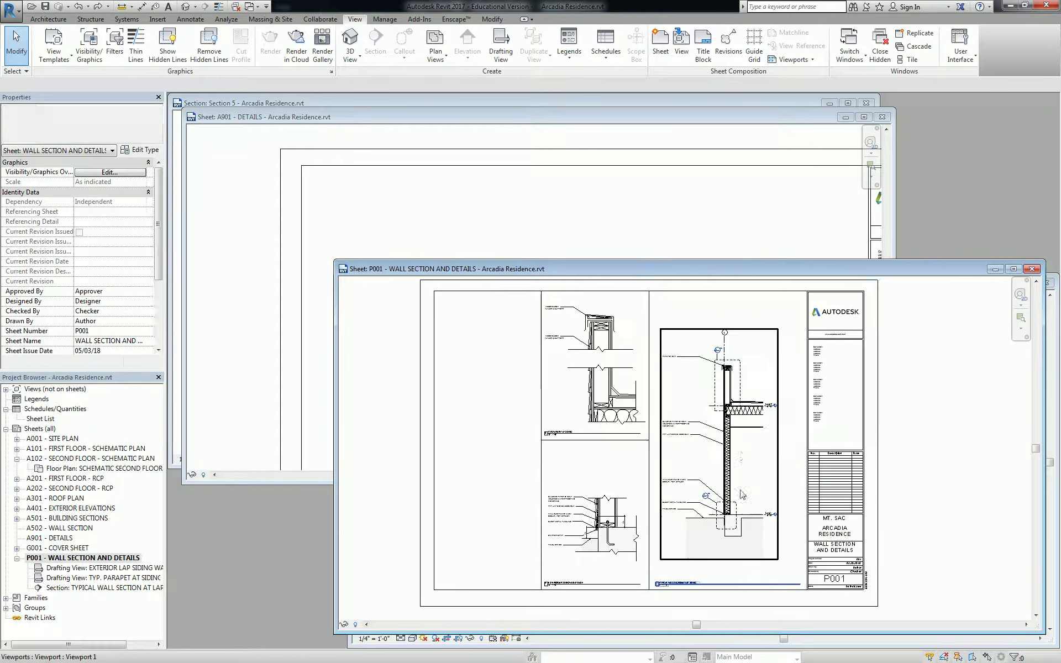
middle_click(382, 372)
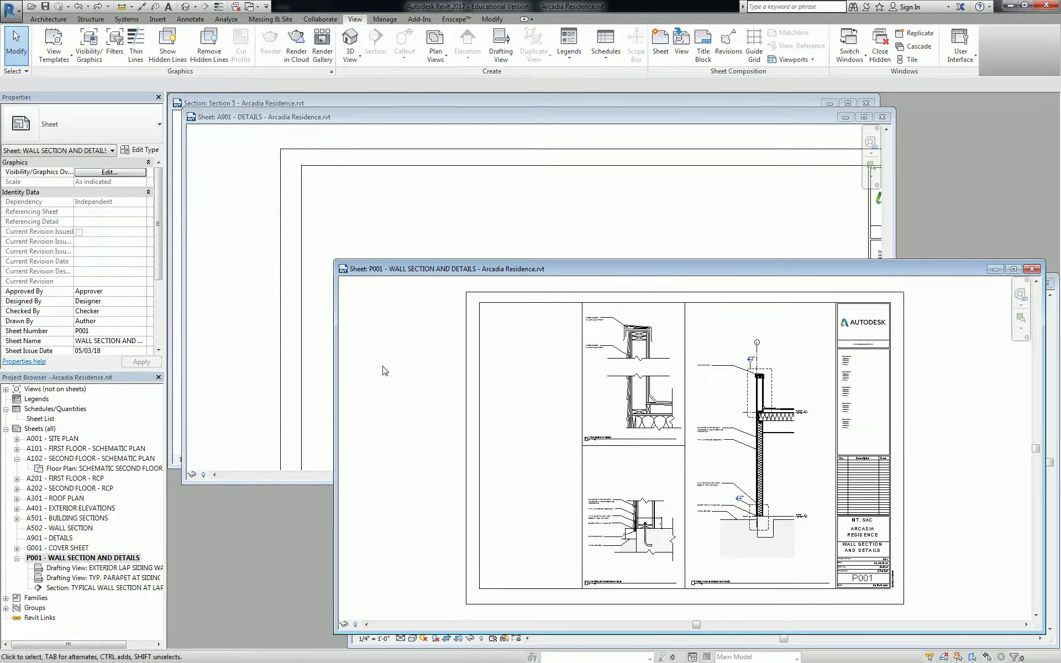